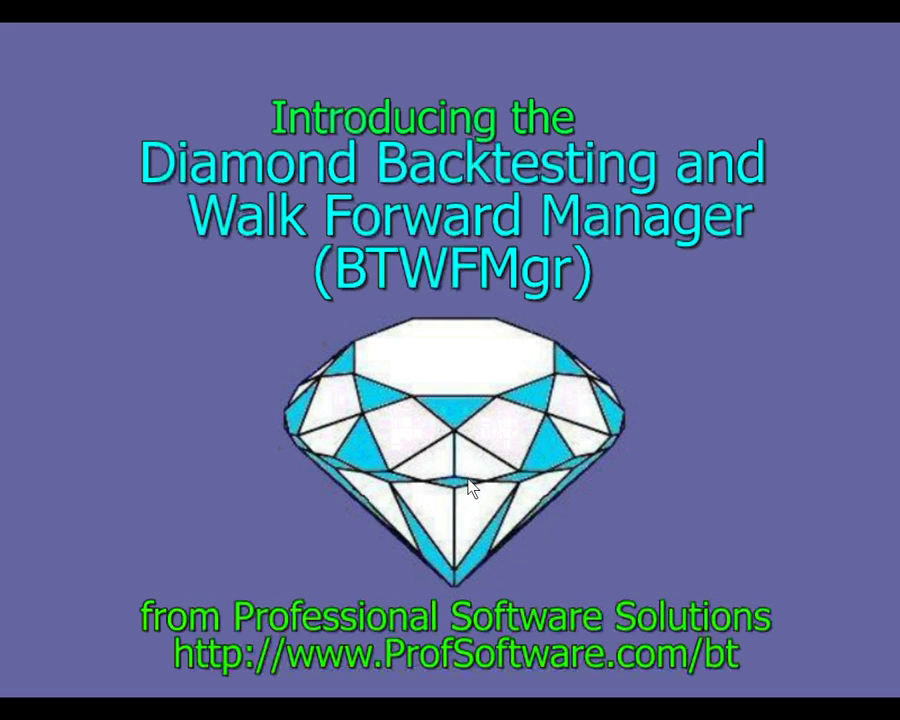
Step: Switch to BTWFMgr and chart Opt#2769's 349-trade out-of-sample equity, ending at $6,743
key("alt+Tab")
key("alt+Tab")
key("alt+Tab")
key("alt+Tab")
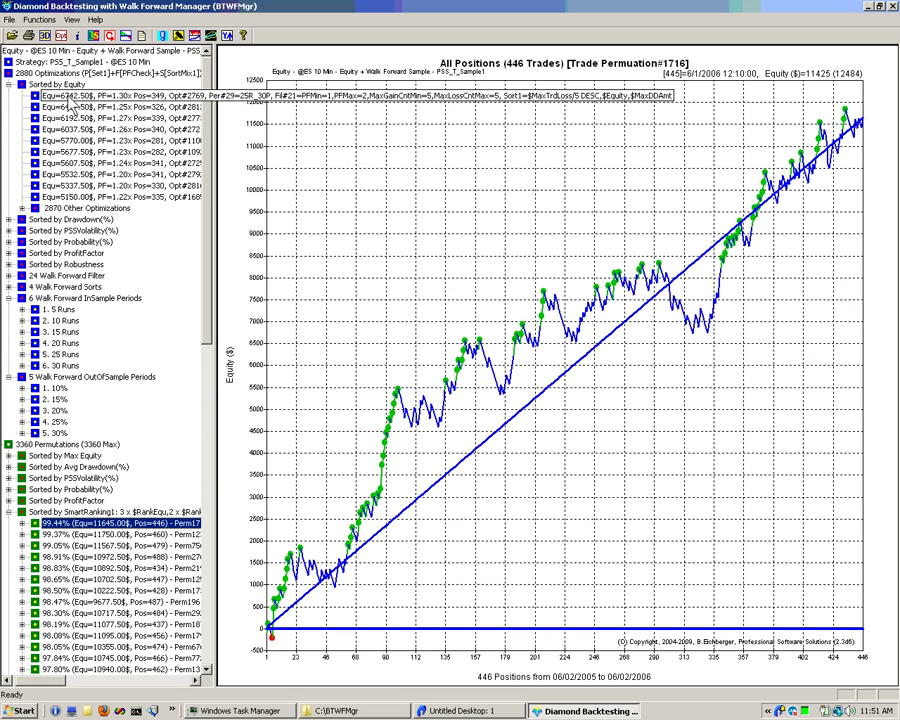
left_click(59, 97)
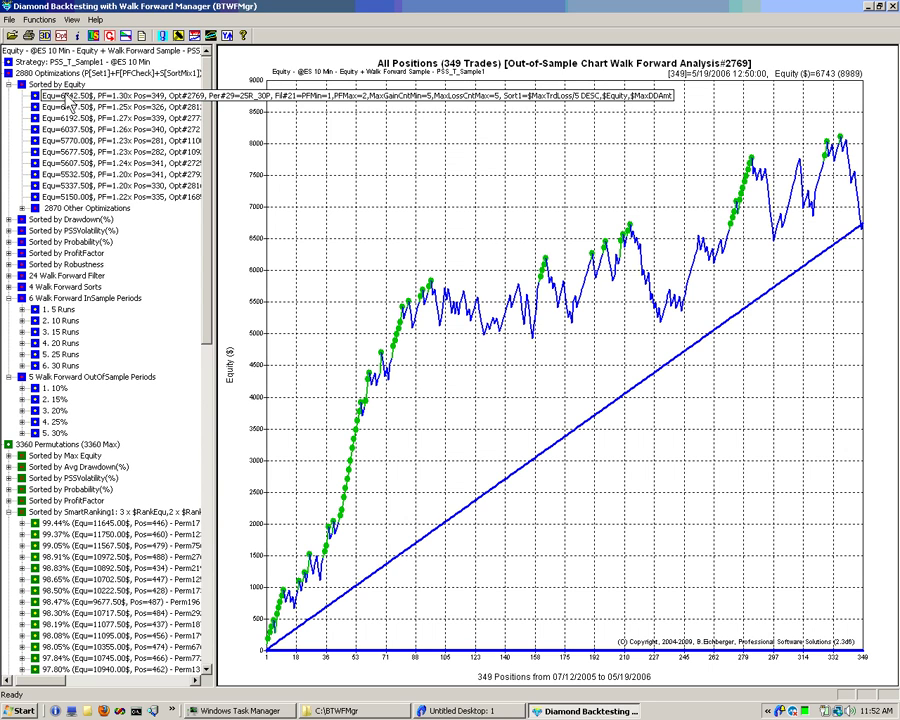
Step: Show Opt#2769's 26-period Walk Forward Result Overview as a list, ending at equity 6742.50
right_click(71, 97)
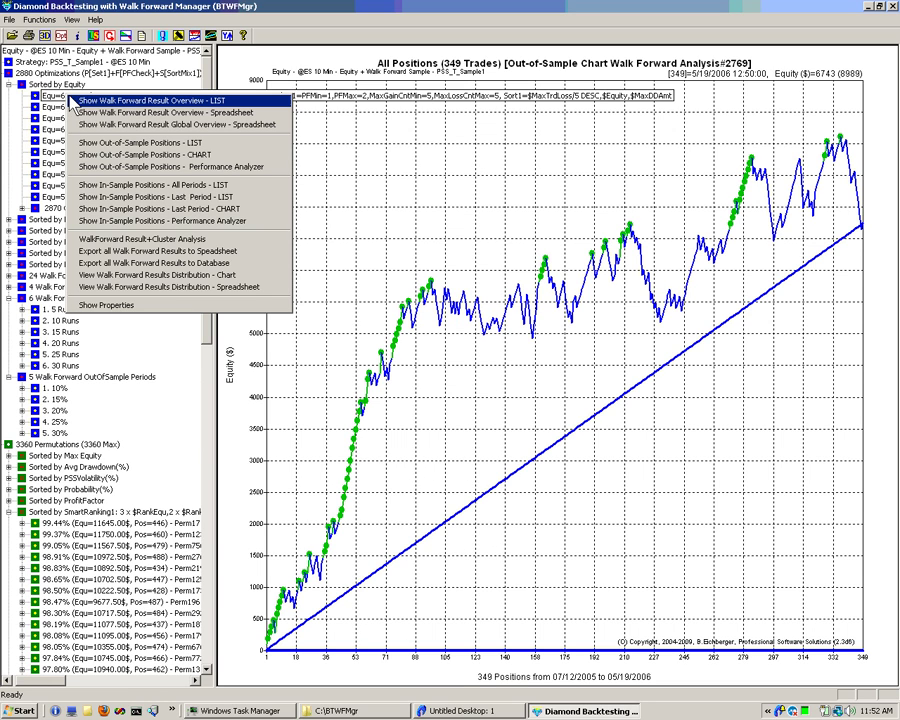
left_click(147, 107)
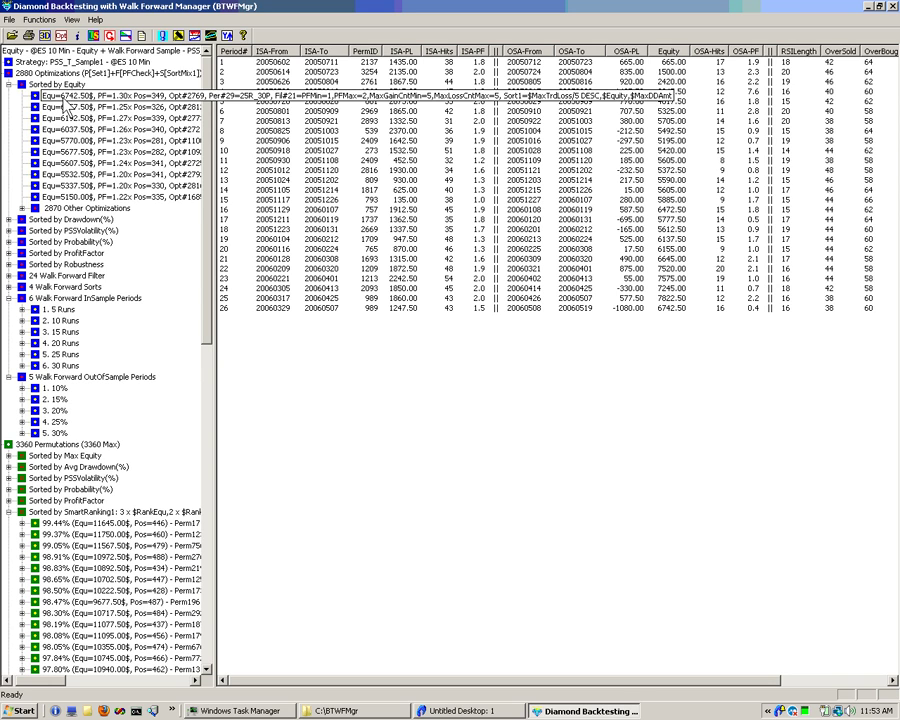
left_click(277, 72)
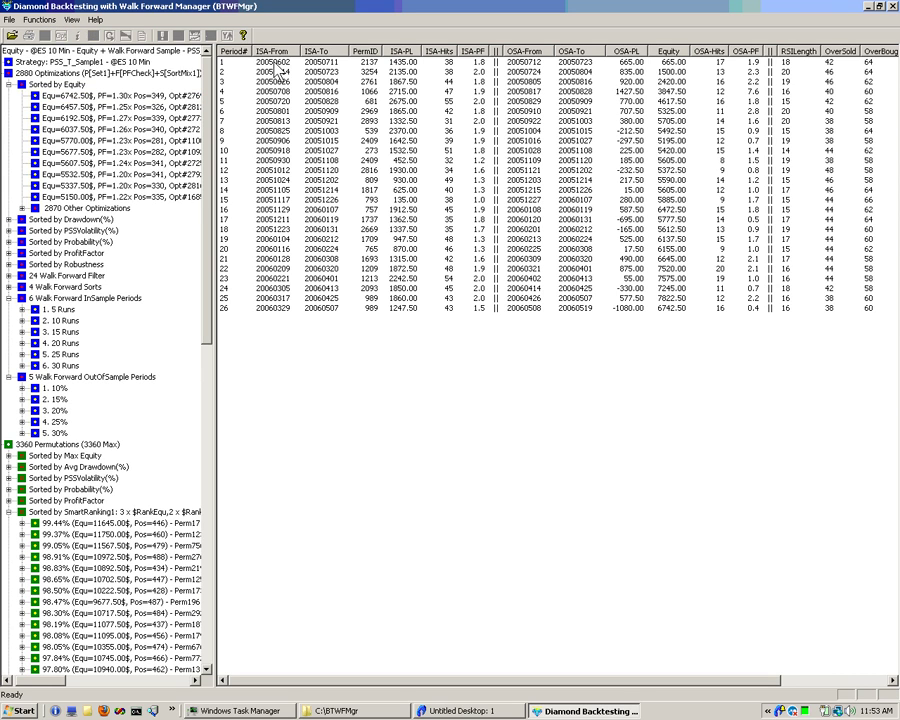
left_click(223, 62)
key("Down")
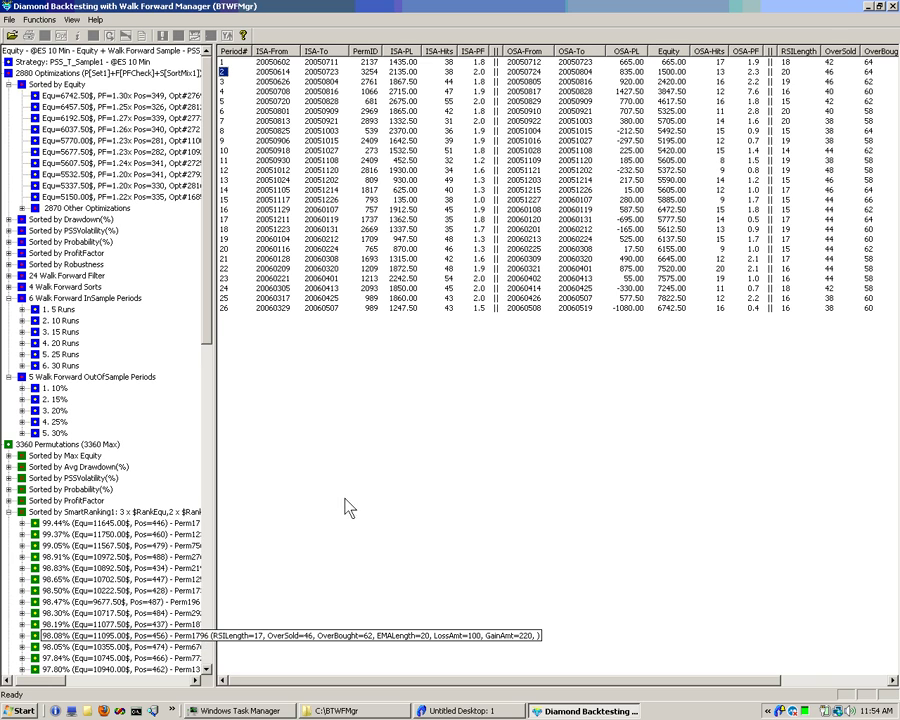
Step: Launch Firefox and open the PSS BT bookmark for the BTWFMgr product page
left_click(106, 709)
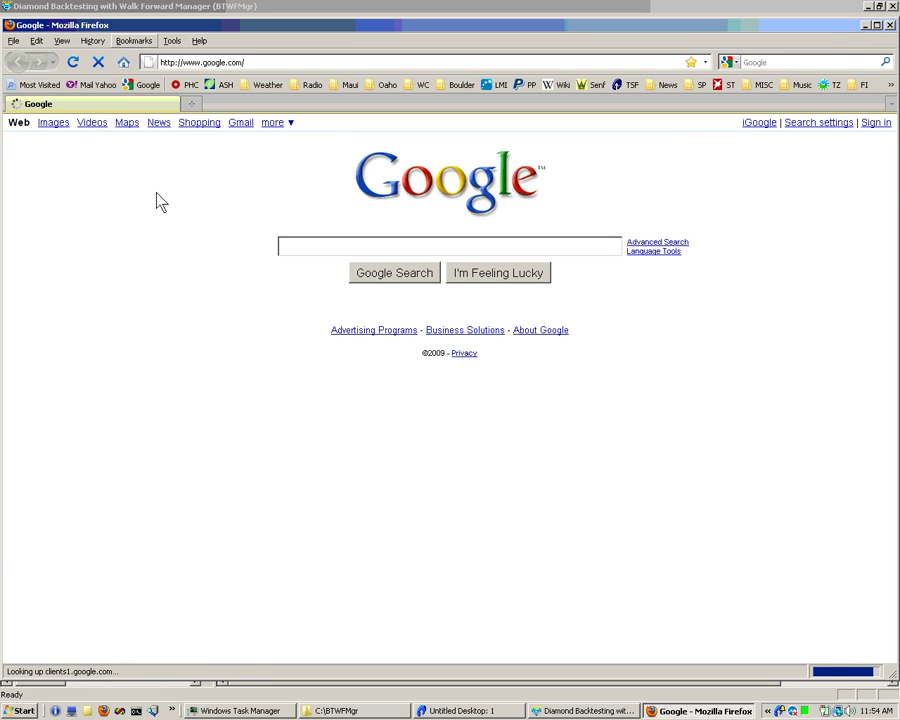
key("alt+b")
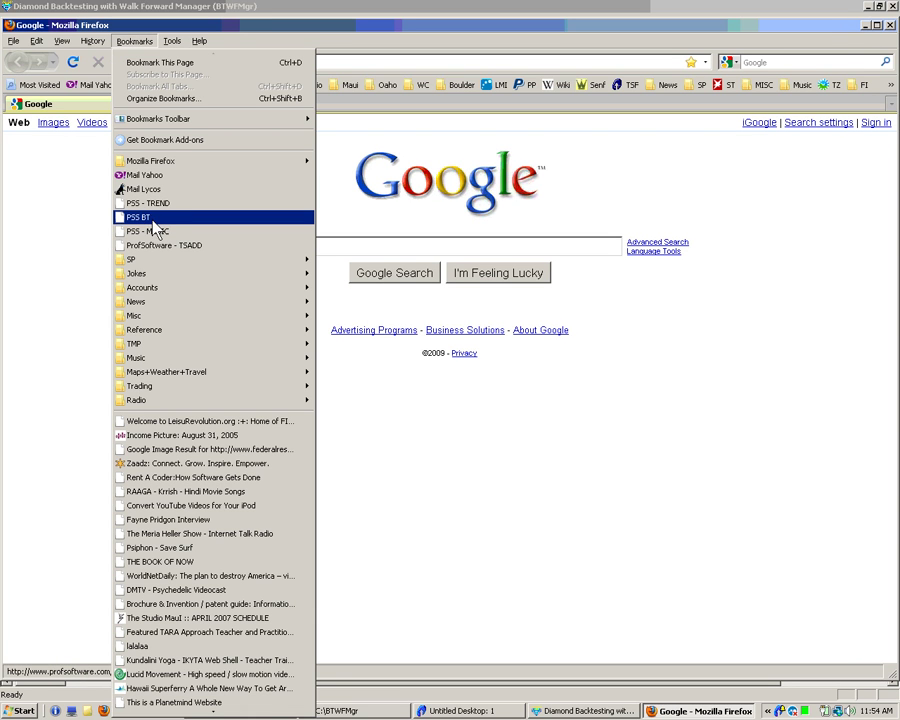
left_click(155, 217)
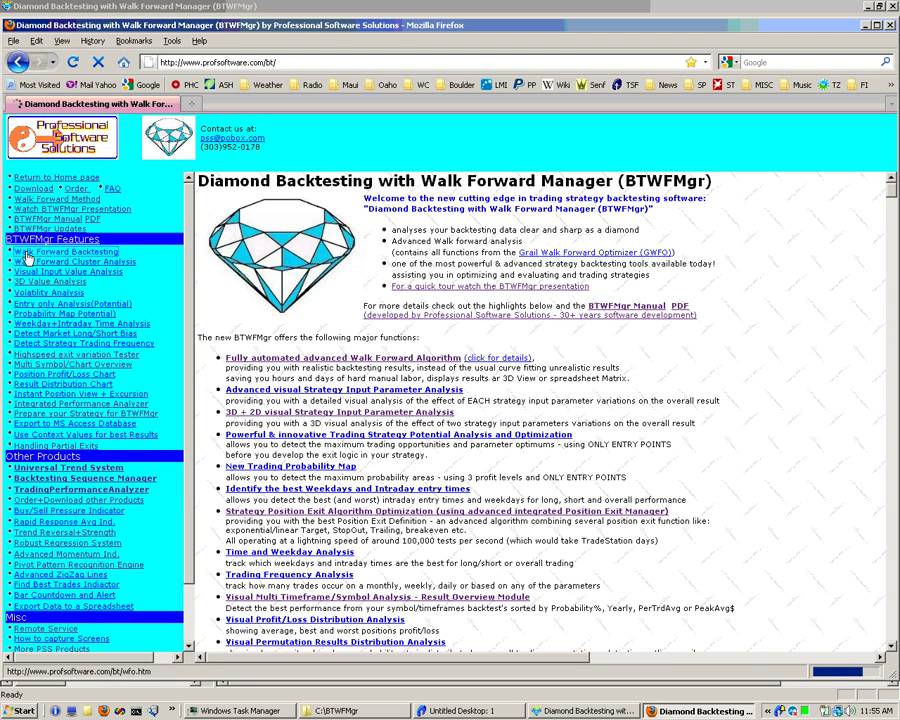
Step: Open the Walk Forward Backtesting page and scroll to the Method2 in-sample/out-of-sample week diagram
left_click(57, 263)
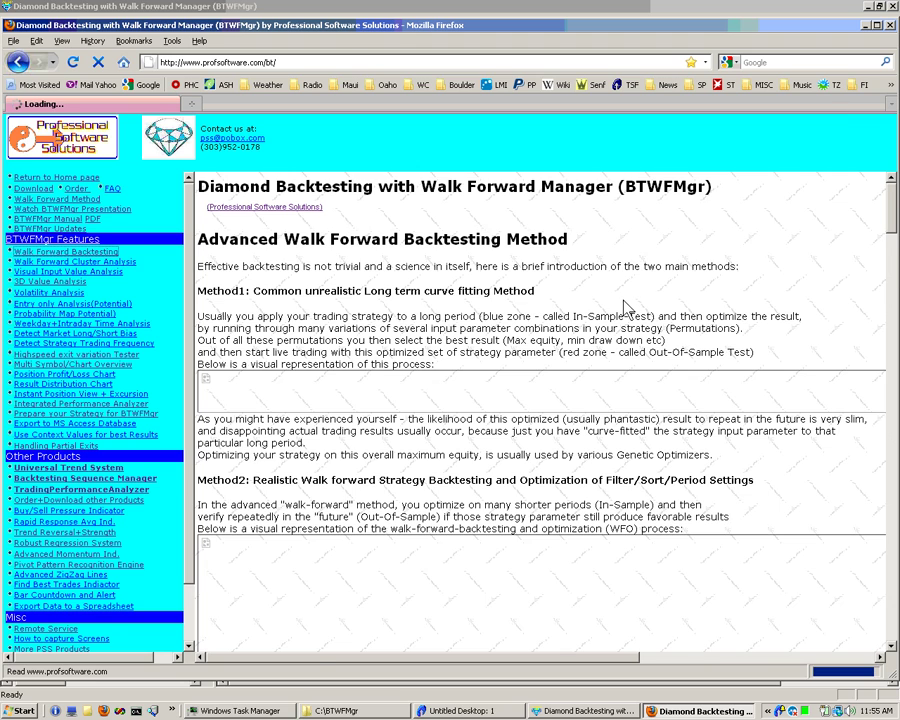
scroll(472, 415, "down", 3)
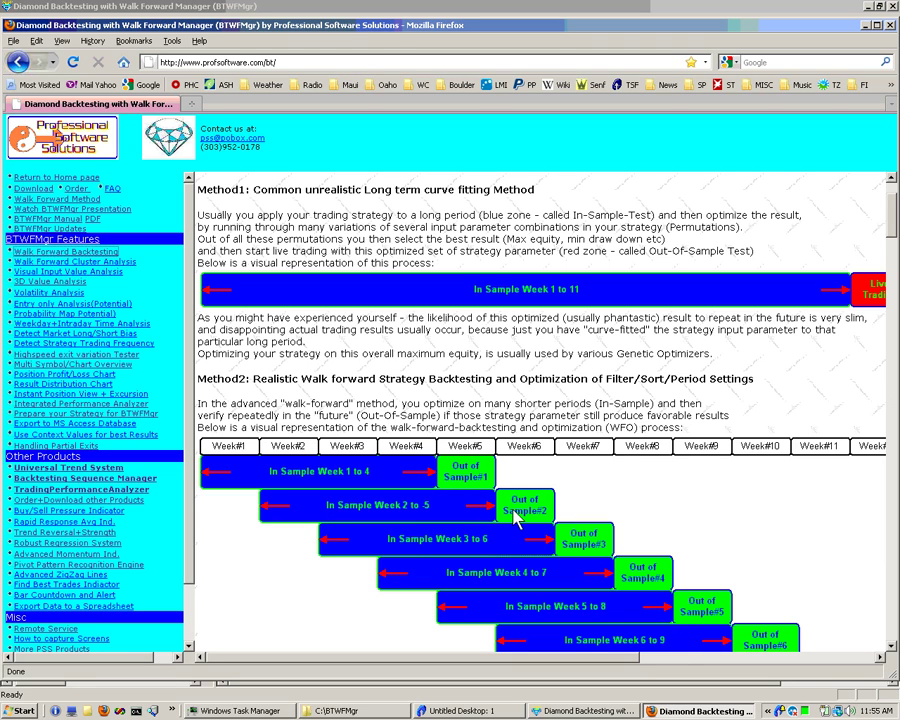
scroll(514, 515, "down", 3)
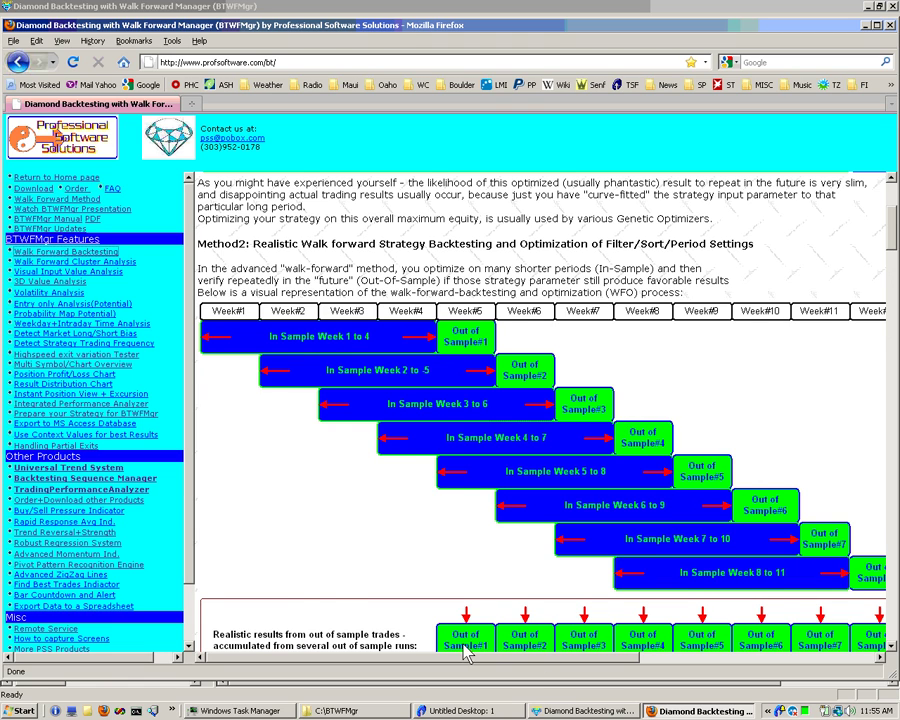
scroll(466, 622, "down", 1)
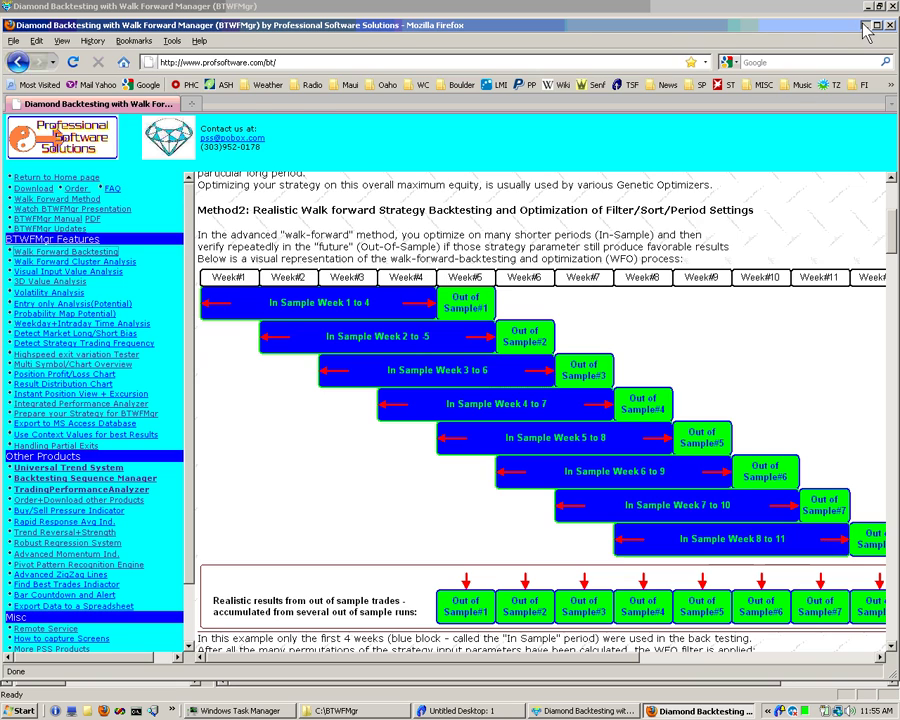
Step: Return to BTWFMgr and reopen Opt#2769's Walk Forward Result Overview list
left_click(606, 9)
left_click(100, 96)
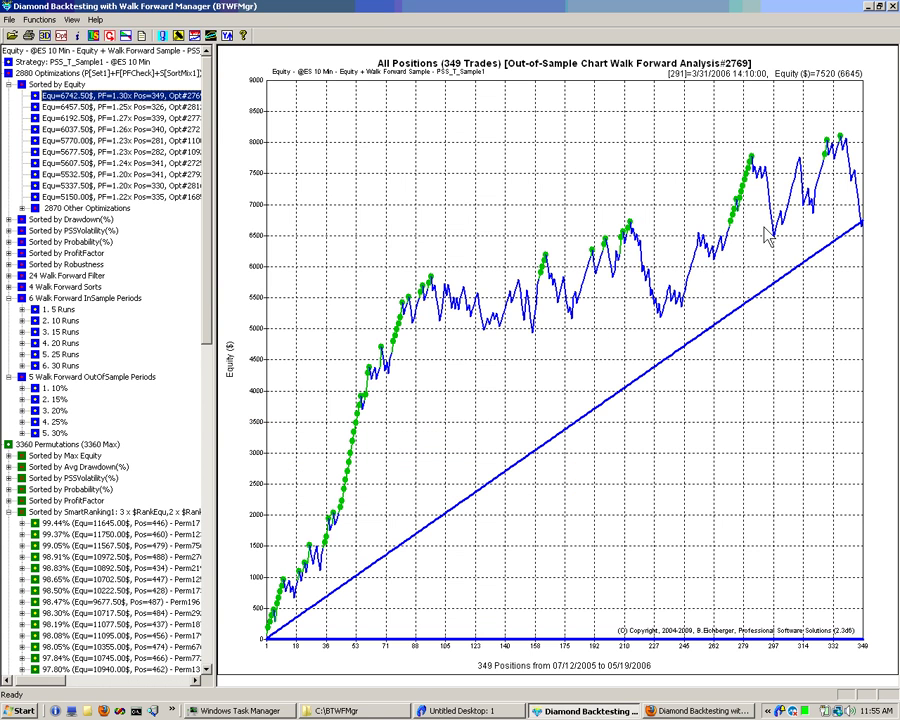
right_click(79, 96)
left_click(125, 99)
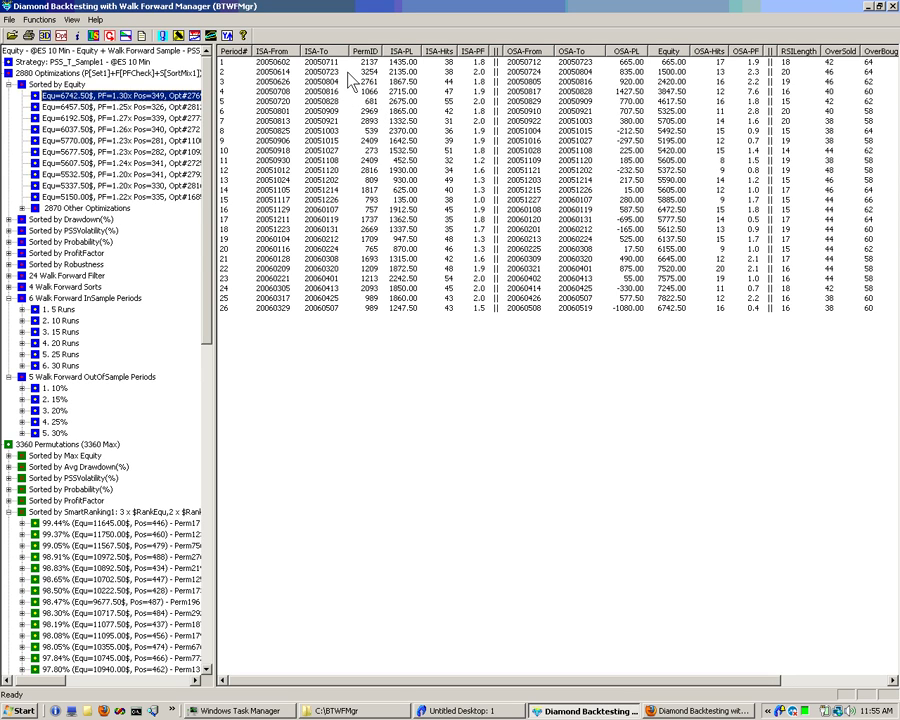
Step: Browse overview periods 3, 4 and 1, then reselect the Equ=6742.50$ result
left_click(224, 82)
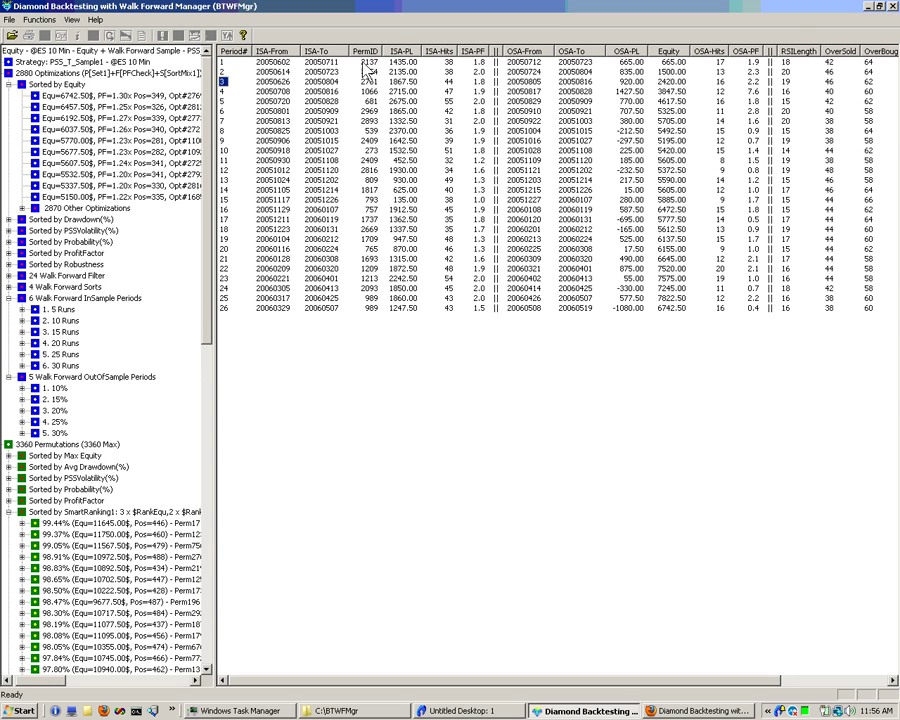
left_click(225, 92)
left_click(225, 62)
left_click(206, 286)
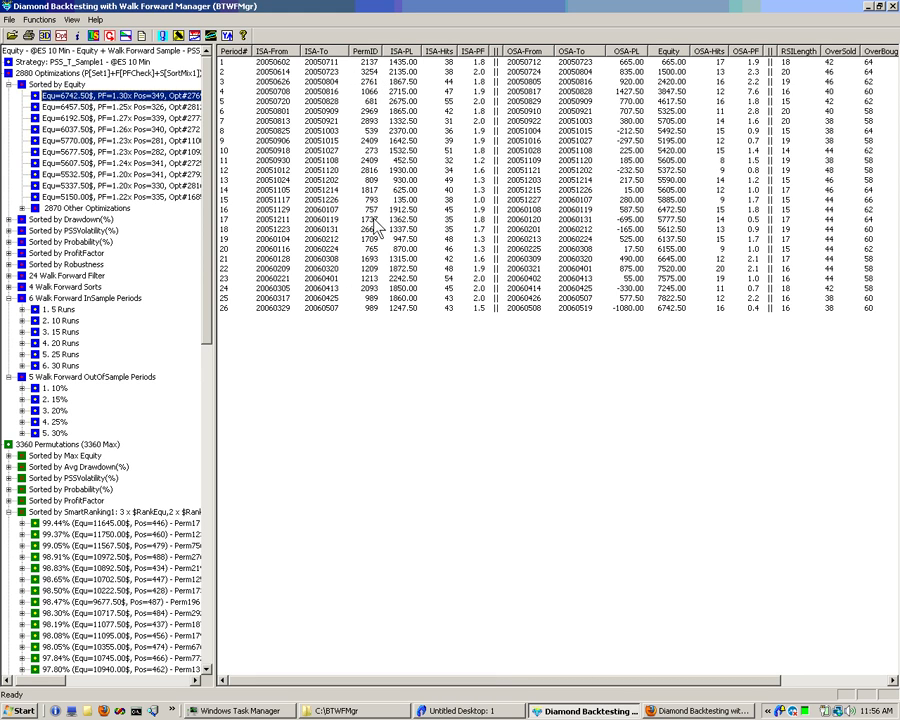
Step: Export the Equ=6742.50$ walk-forward overview to OPT0002769_P029_F0021_S0001.csv and open it
left_click_drag(501, 682, 696, 674)
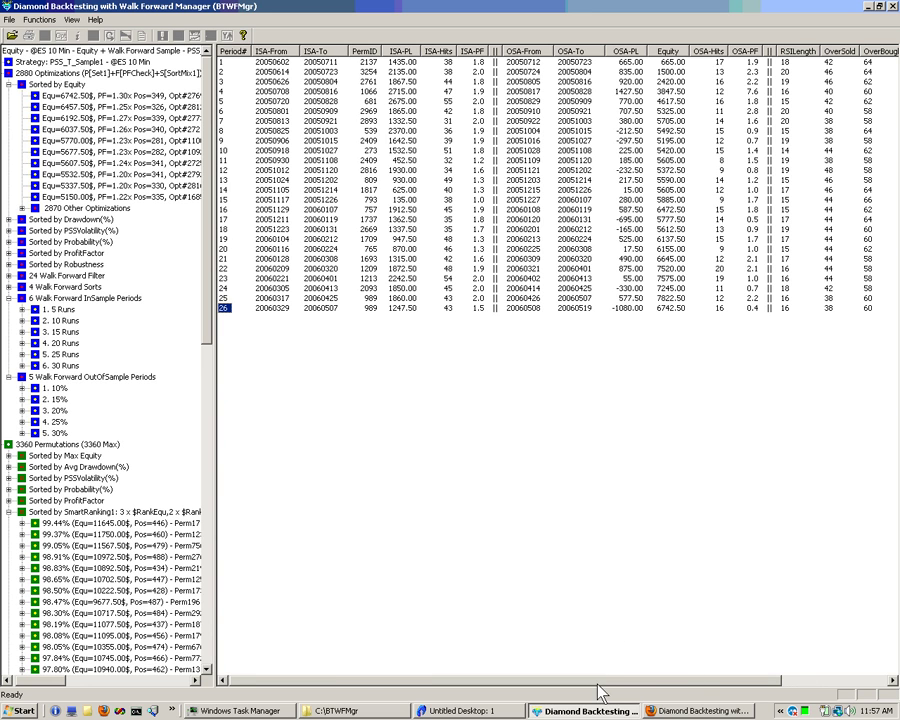
left_click_drag(596, 684, 704, 682)
left_click_drag(686, 313, 883, 325)
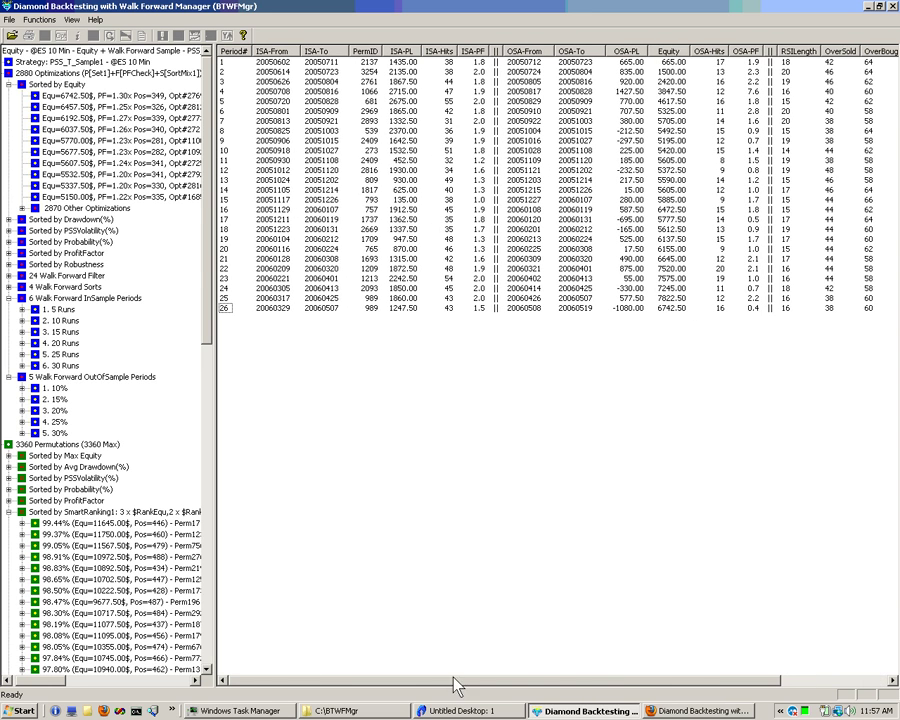
left_click(70, 96)
right_click(70, 94)
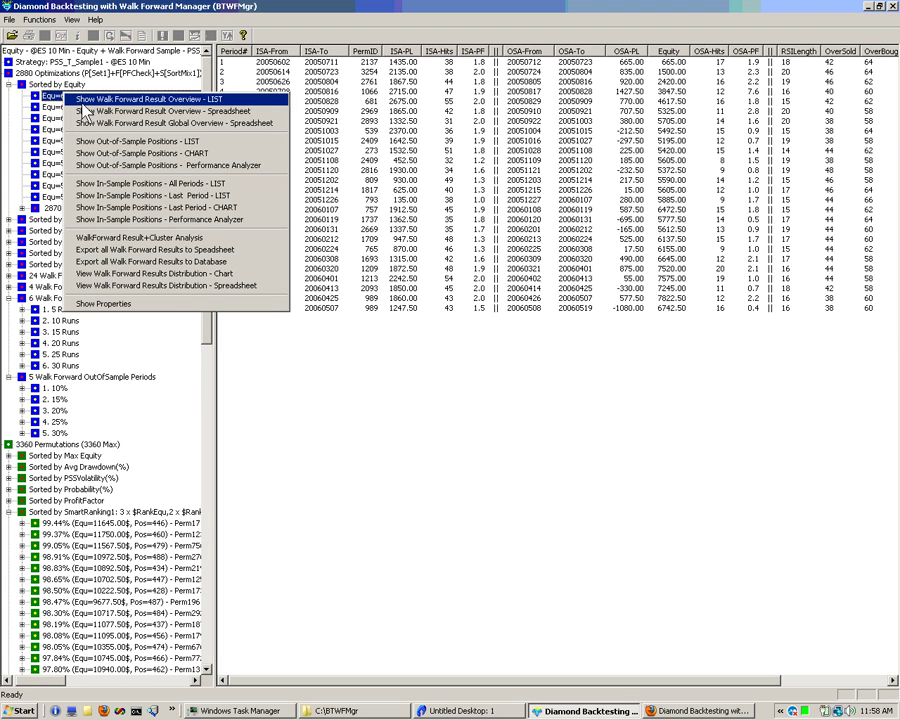
left_click(86, 112)
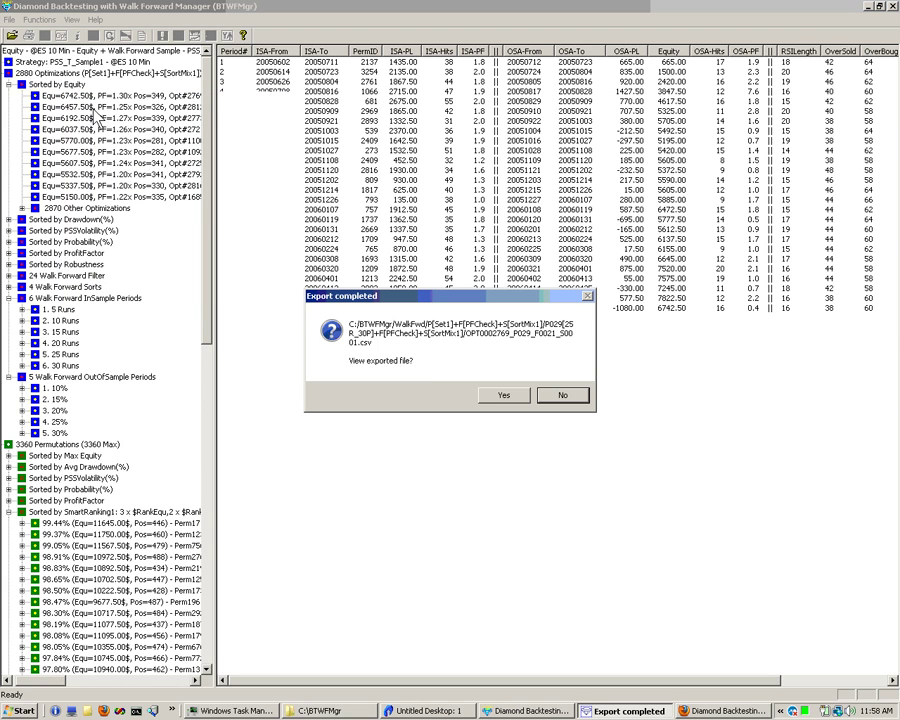
left_click(503, 395)
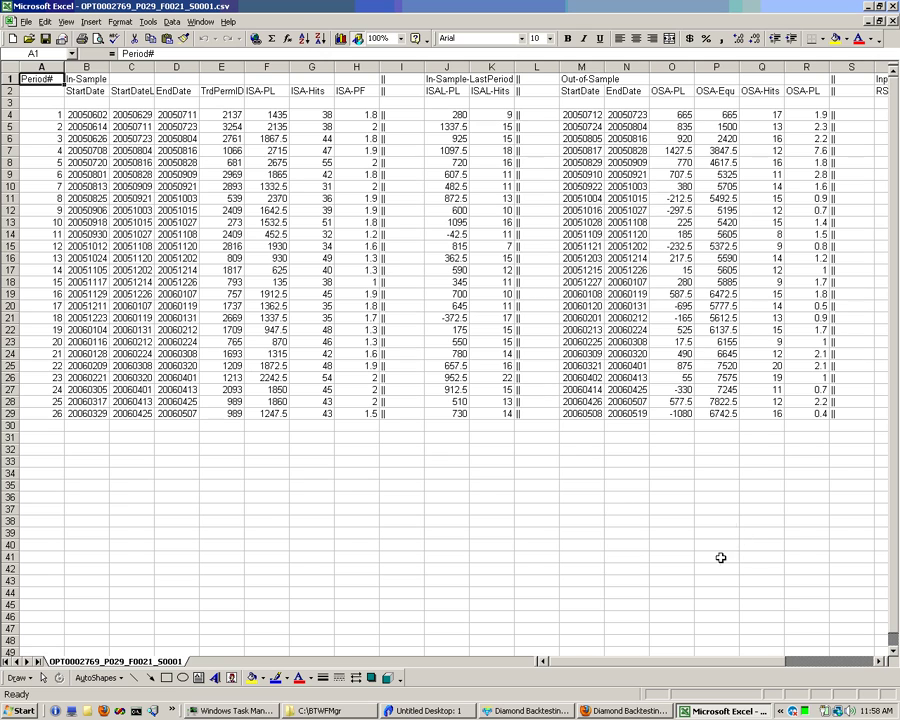
Step: Check the first out-of-sample profit of 665 in cell O4, then close Excel
left_click(672, 114)
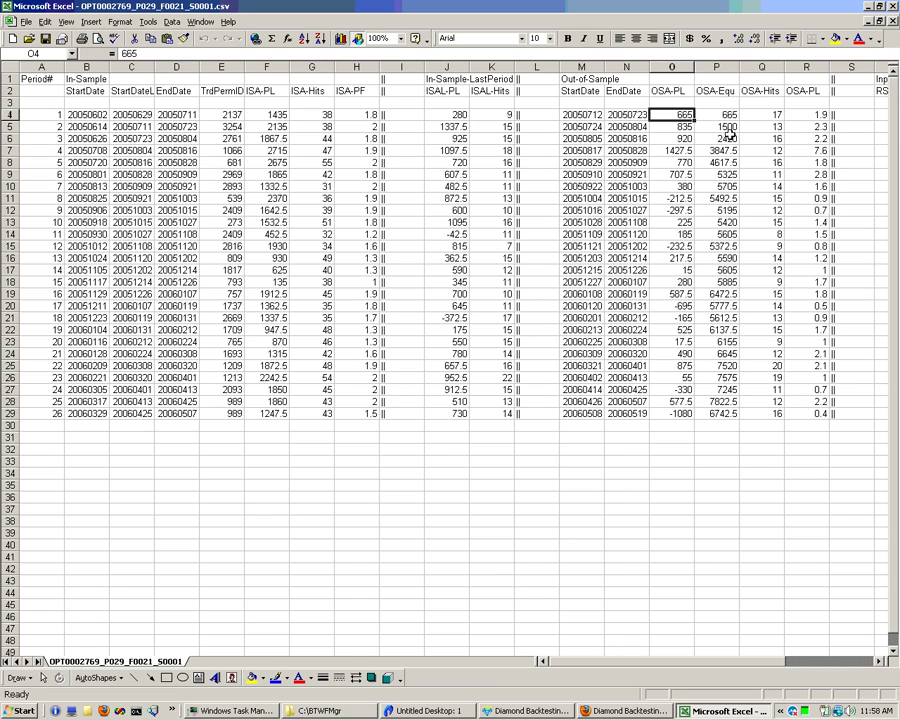
left_click(893, 6)
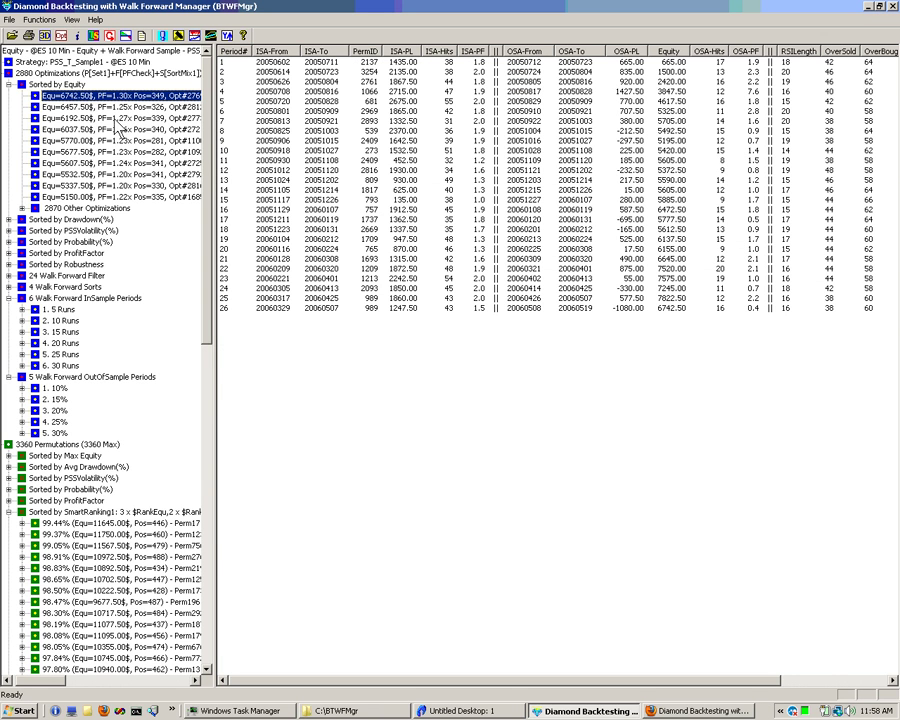
right_click(112, 95)
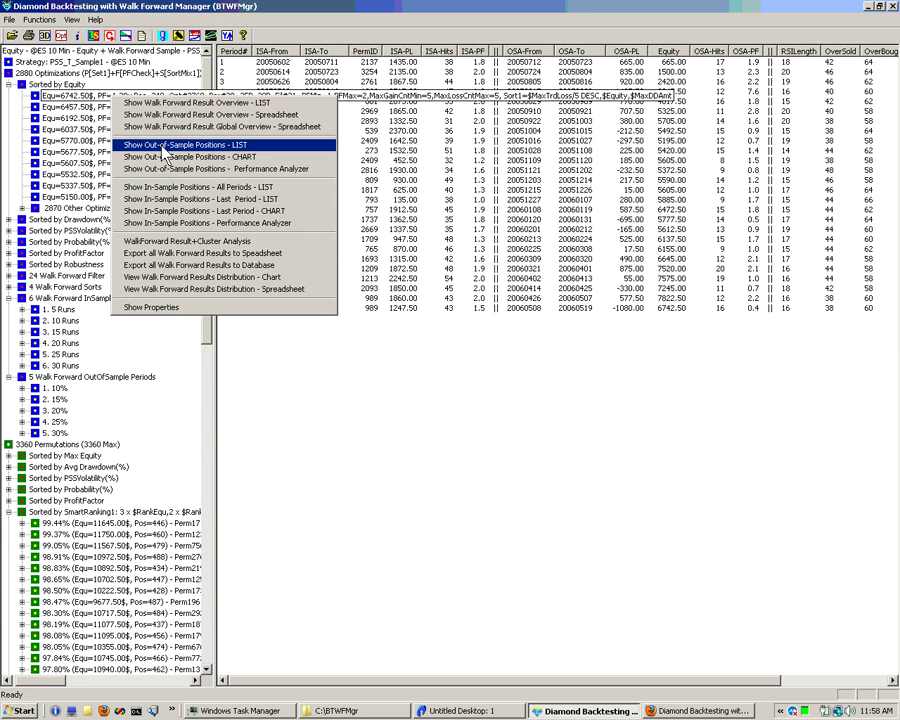
Step: List Opt#2769's out-of-sample positions through trade 349, then return to its equity chart
left_click(165, 150)
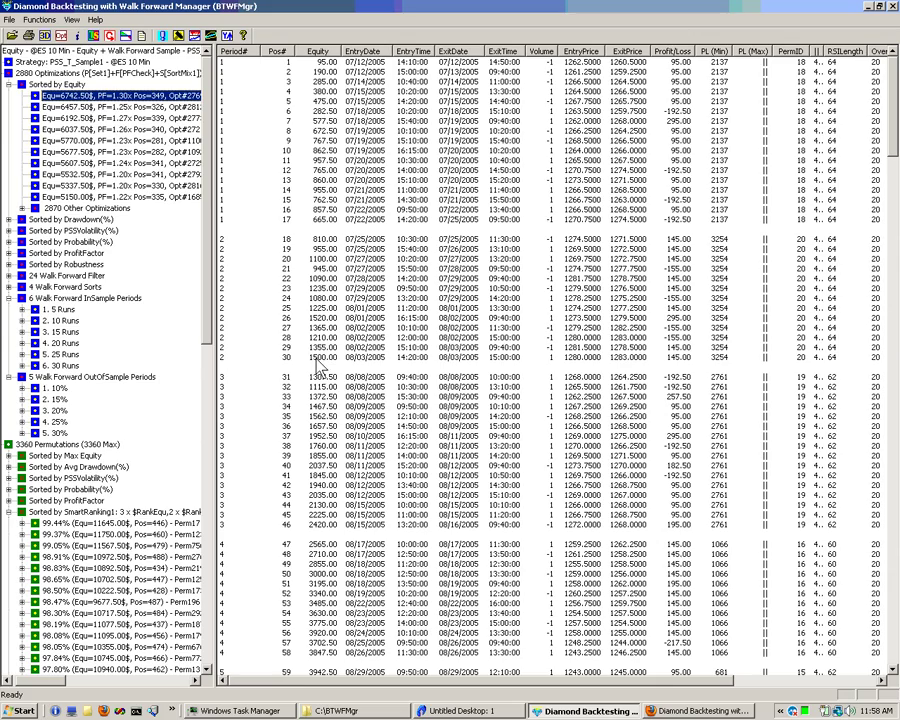
scroll(238, 340, "down", 3)
scroll(238, 340, "up", 3)
left_click_drag(893, 110, 895, 640)
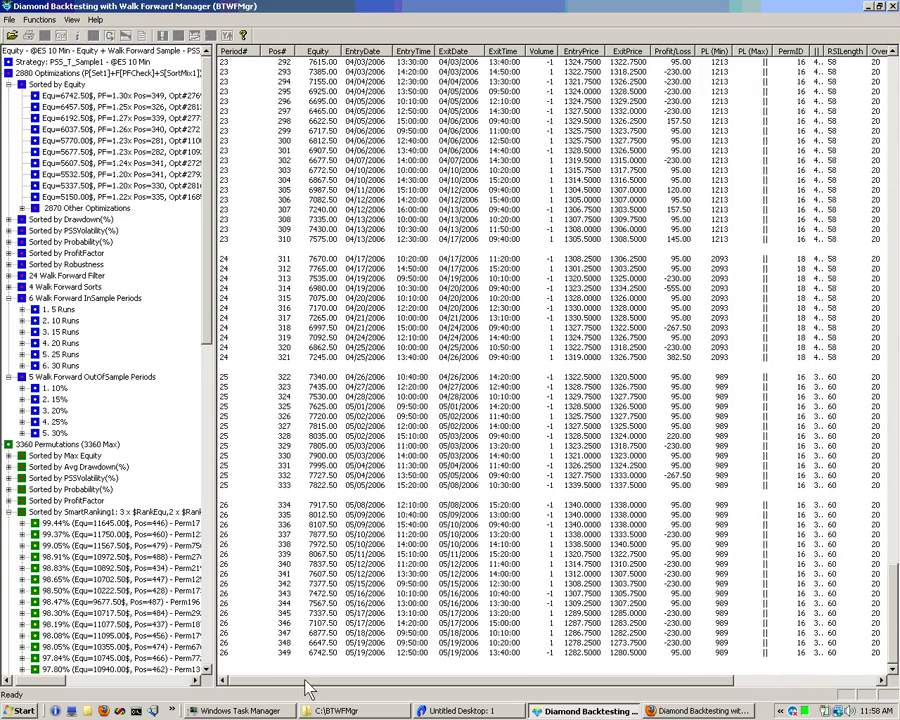
left_click(75, 95)
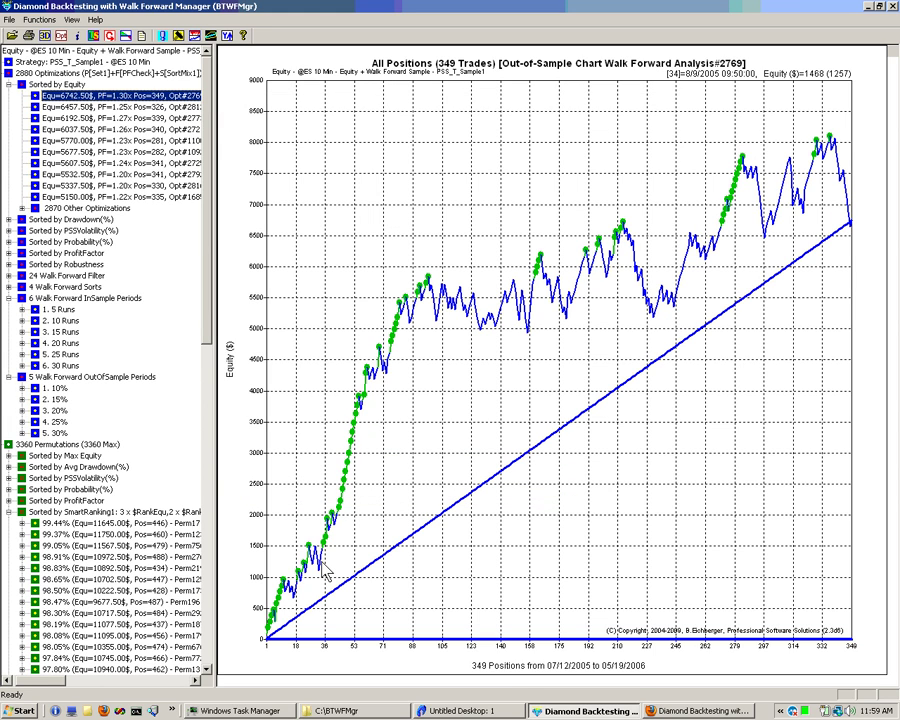
Step: Examine the #2769 out-of-sample equity curve peaking near $8,100 and ending at $6,743
mouse_move(292, 602)
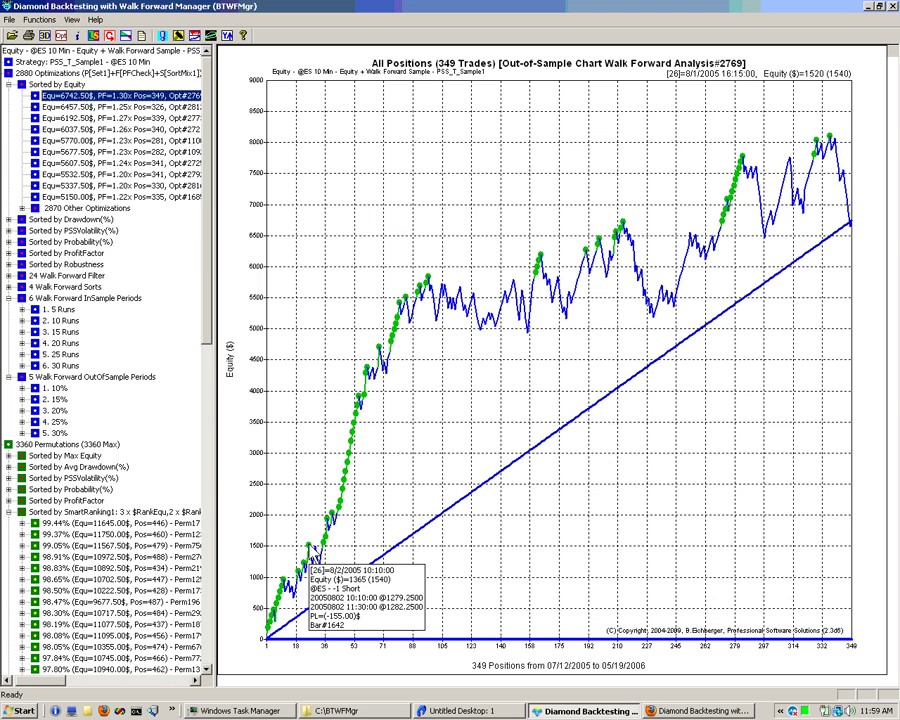
Step: List Equ=6742.50$'s in-sample positions for all periods and scroll through the table
right_click(88, 104)
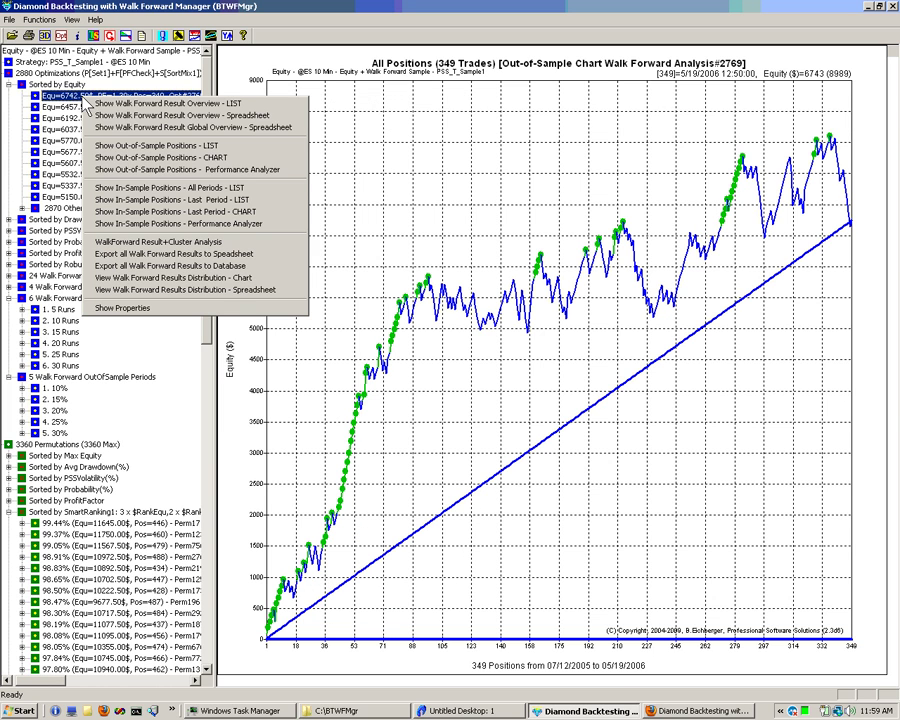
left_click(147, 188)
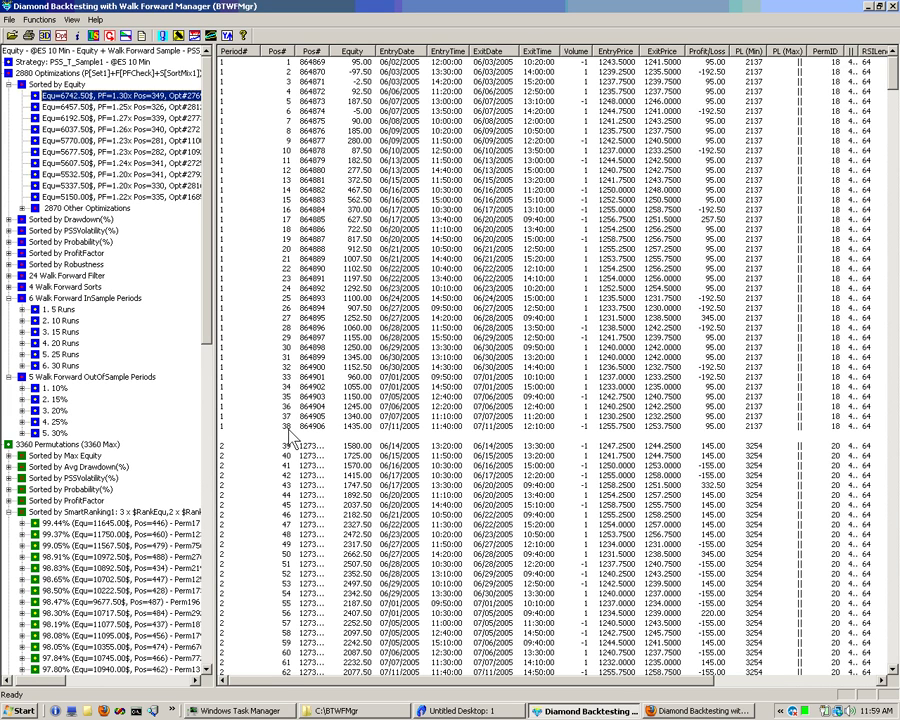
scroll(211, 338, "down", 1)
mouse_move(888, 88)
left_mouse_down()
mouse_move(886, 119)
mouse_move(883, 106)
left_mouse_up()
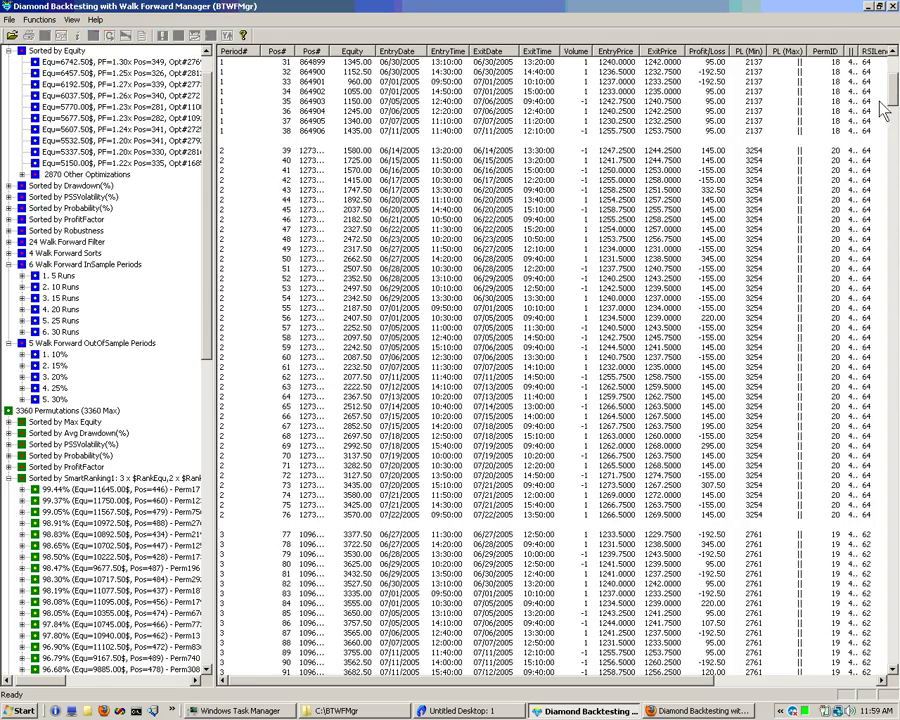
scroll(197, 222, "up", 1)
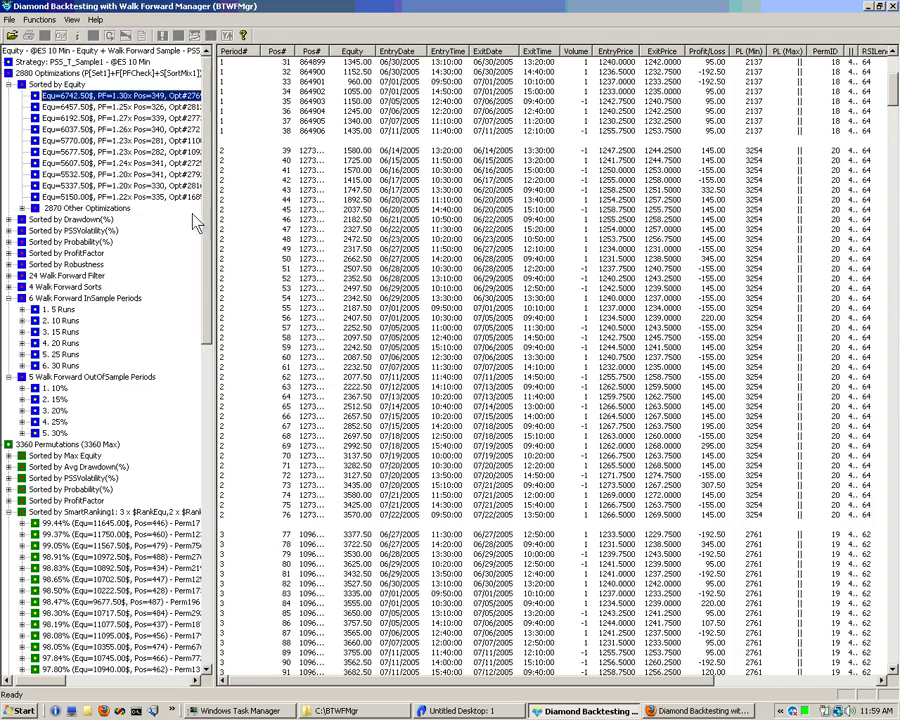
Step: Show the Walk Forward Result Overview list for the optimization results
right_click(55, 74)
left_click(140, 97)
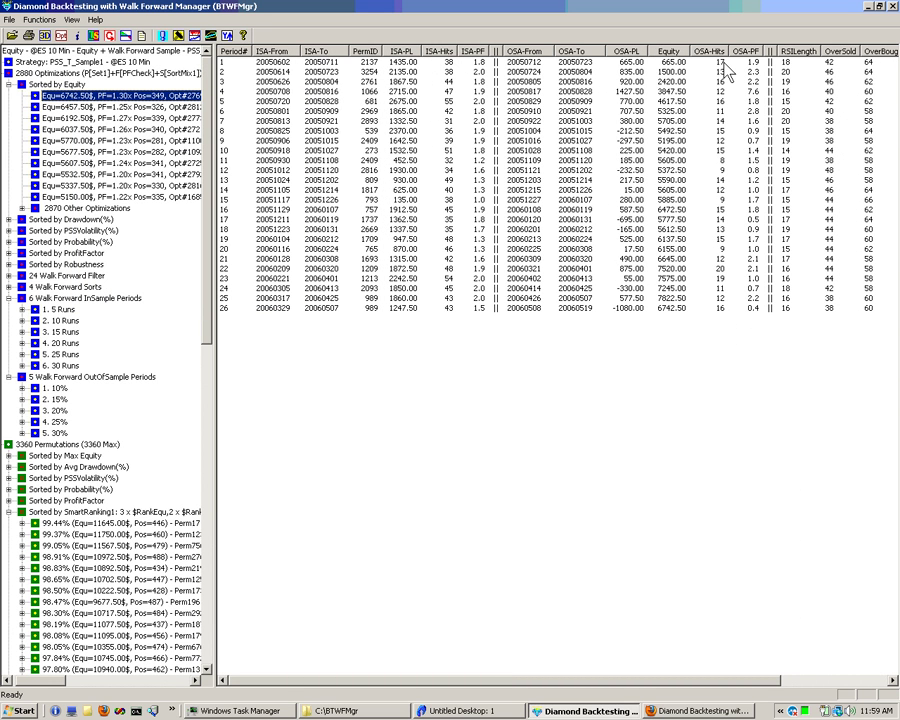
right_click(75, 142)
key("Escape")
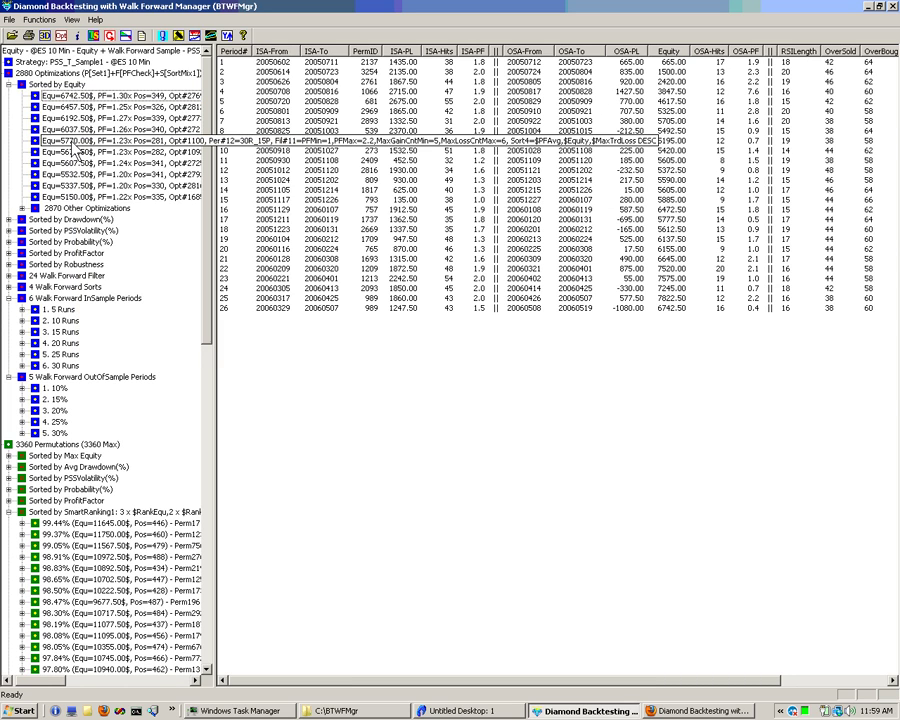
Step: View the period overview for the $5,770 optimization #1100, then chart the net profit+loss distribution
right_click(70, 142)
left_click(100, 146)
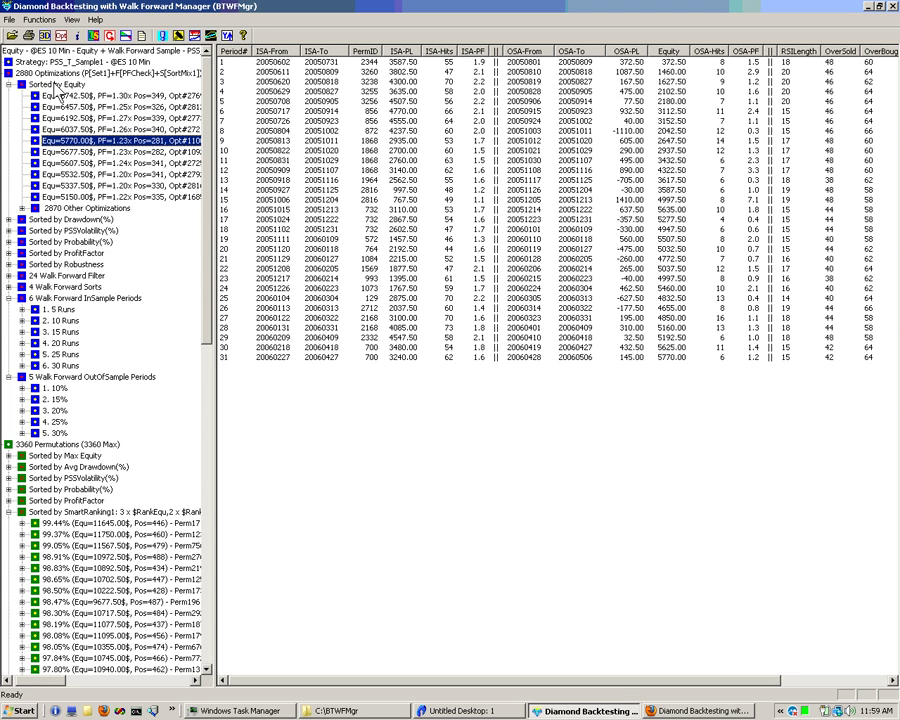
left_click(58, 85)
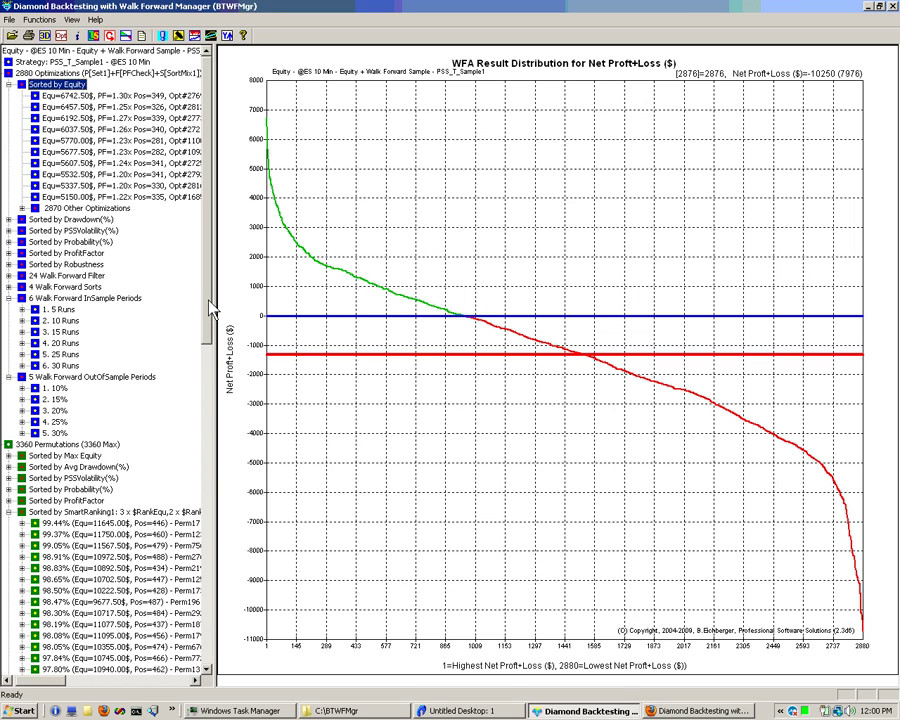
Step: Chart the drawdown % and PSS volatility distributions, then equity of #2808 (Volatility=11.036)
left_click(55, 220)
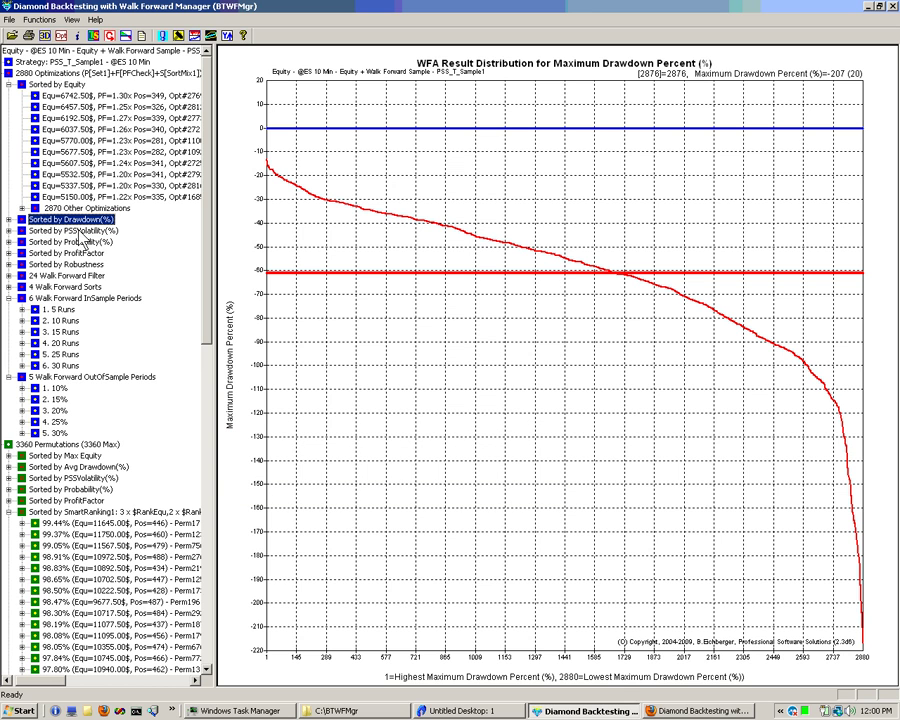
left_click(78, 230)
double_click(78, 230)
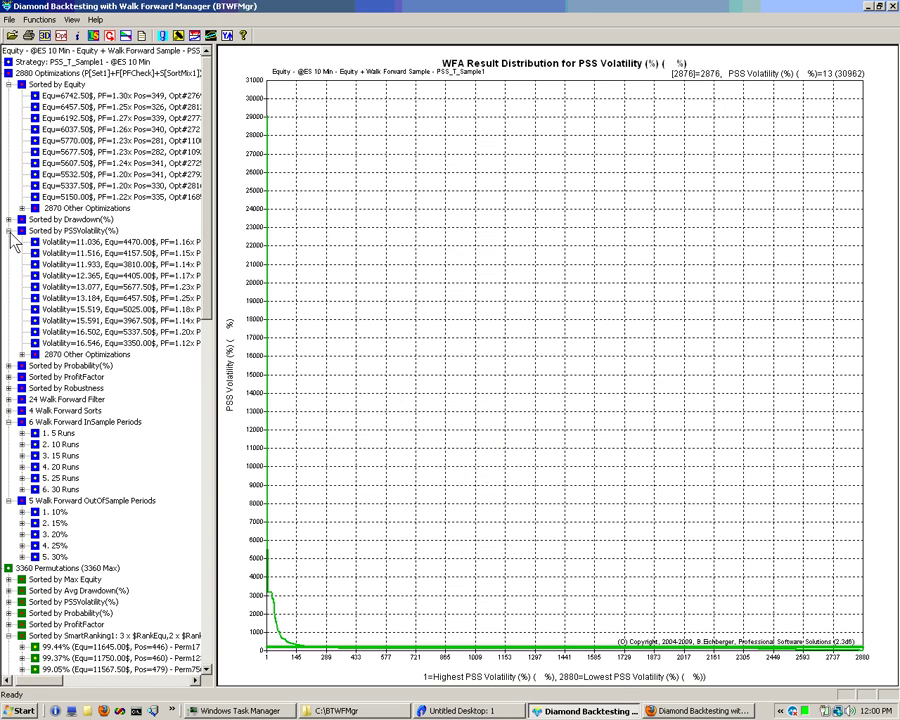
left_click(74, 241)
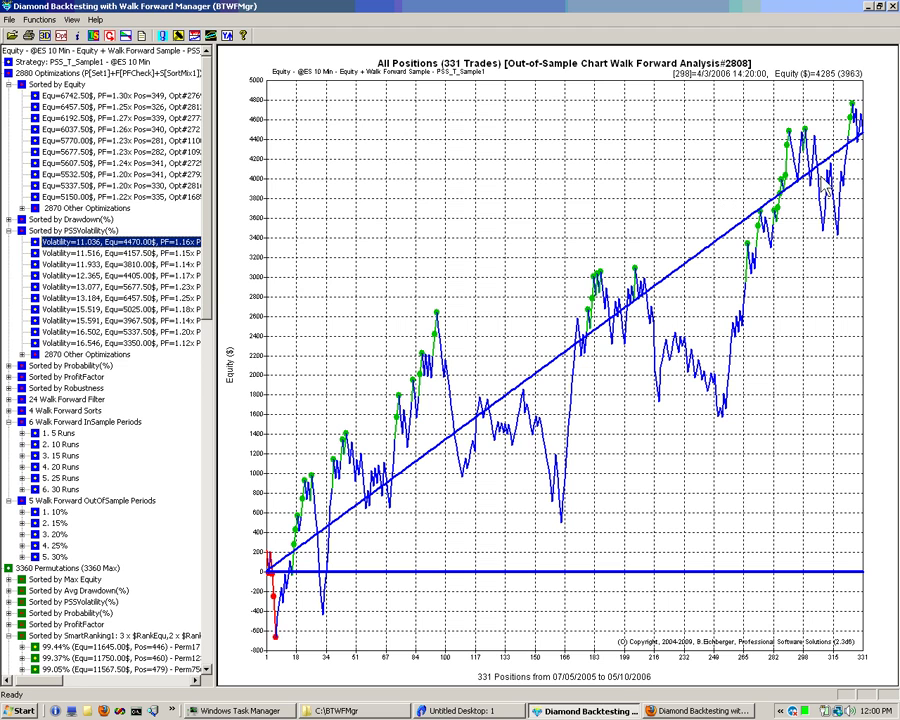
Step: Chart the equity of optimization #2872 (Volatility=16.546), then return to the PSS volatility distribution
left_click(311, 346)
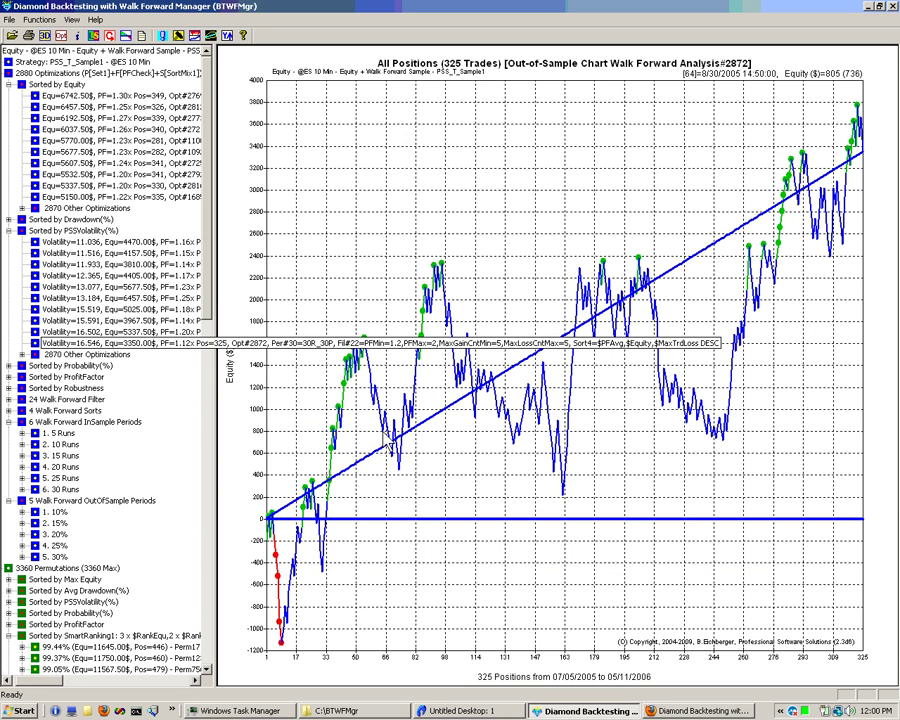
scroll(214, 300, "down", 3)
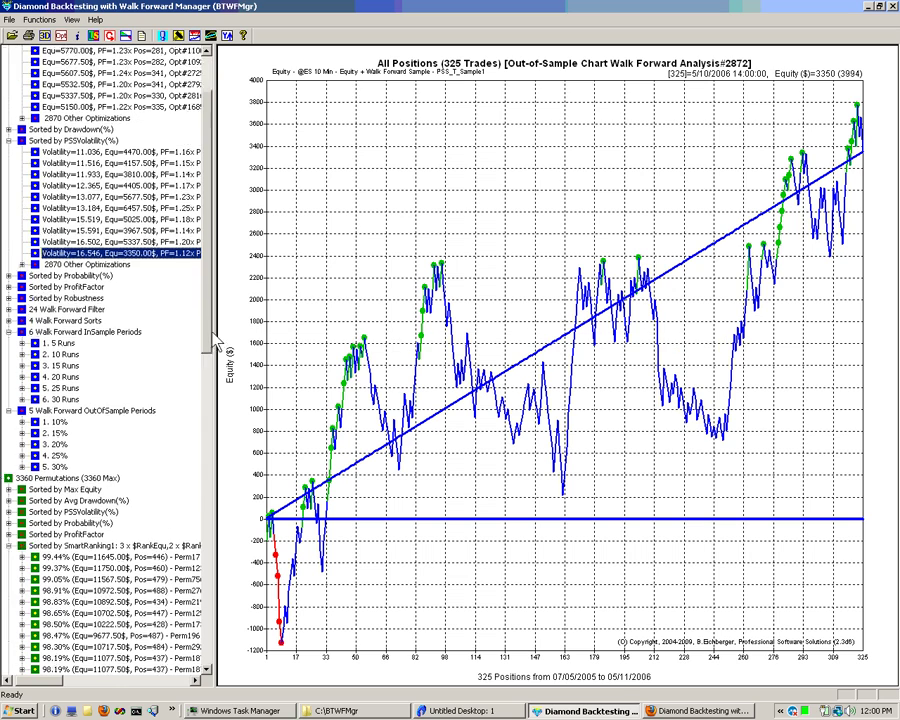
left_click(8, 129)
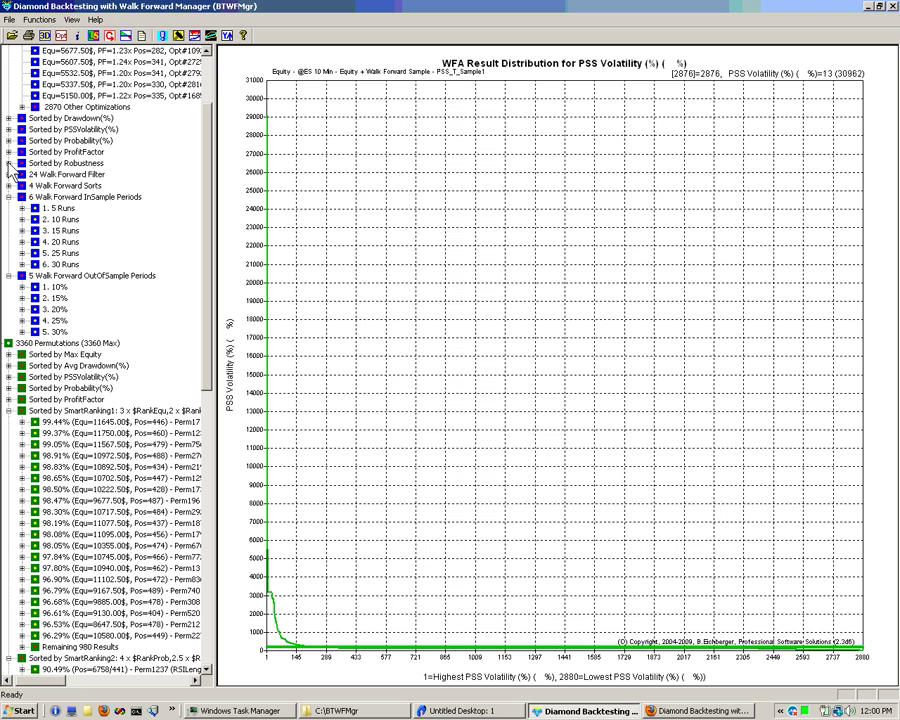
Step: Chart the profit factor distribution, then equity of the top profit-factor optimization and #1092
left_click(8, 152)
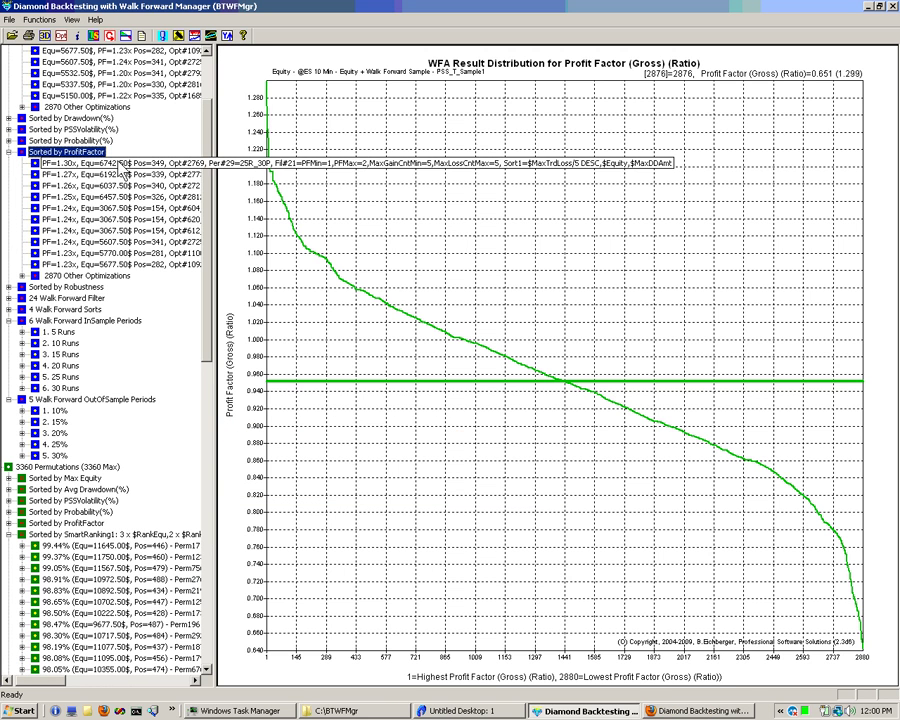
left_click(117, 165)
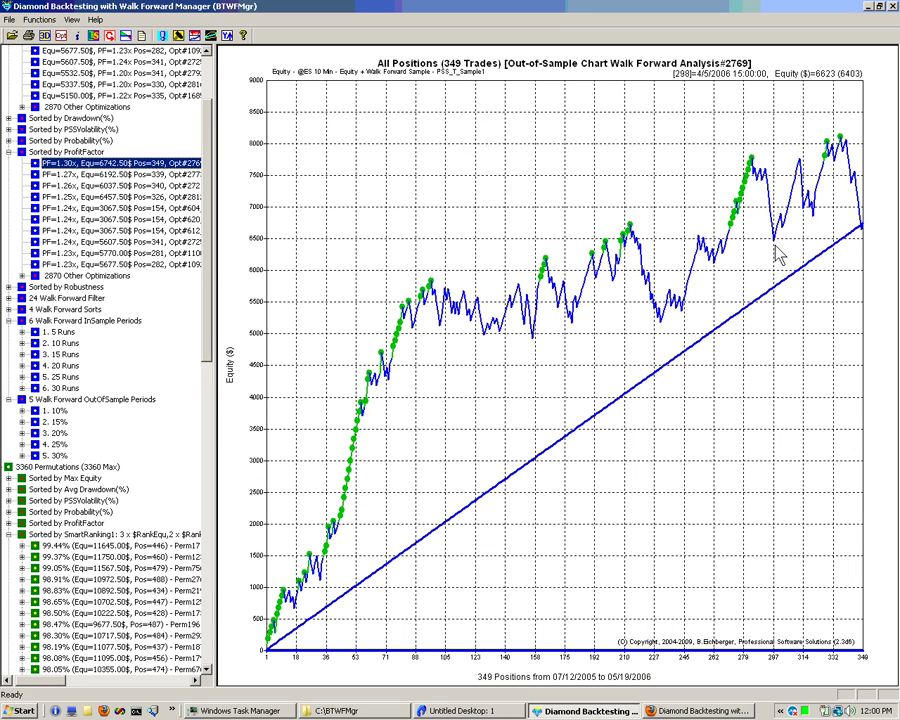
left_click(60, 264)
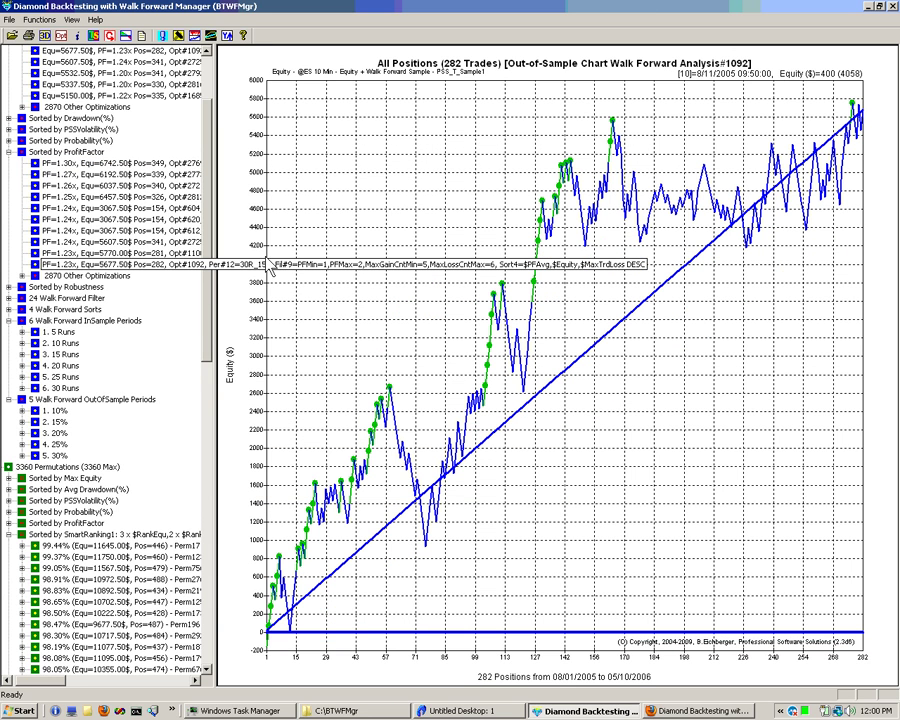
left_click_drag(207, 270, 210, 288)
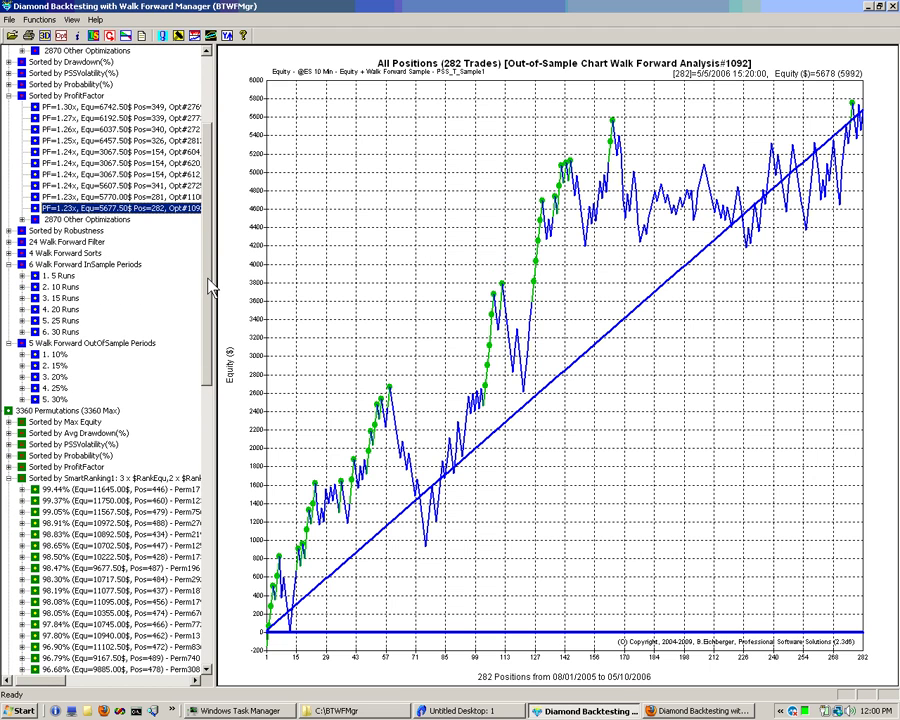
left_click_drag(210, 287, 226, 176)
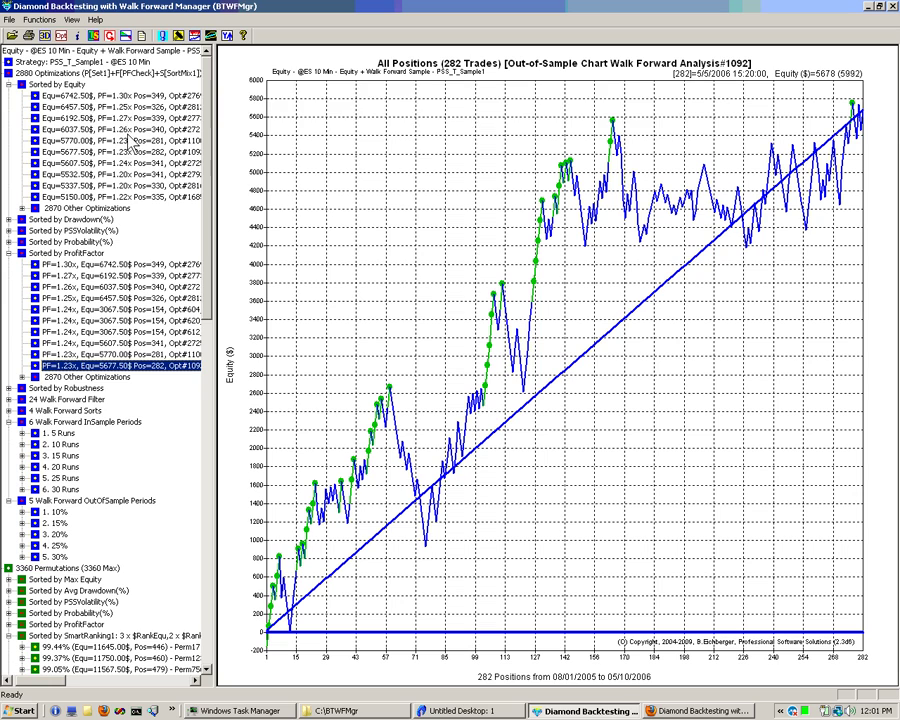